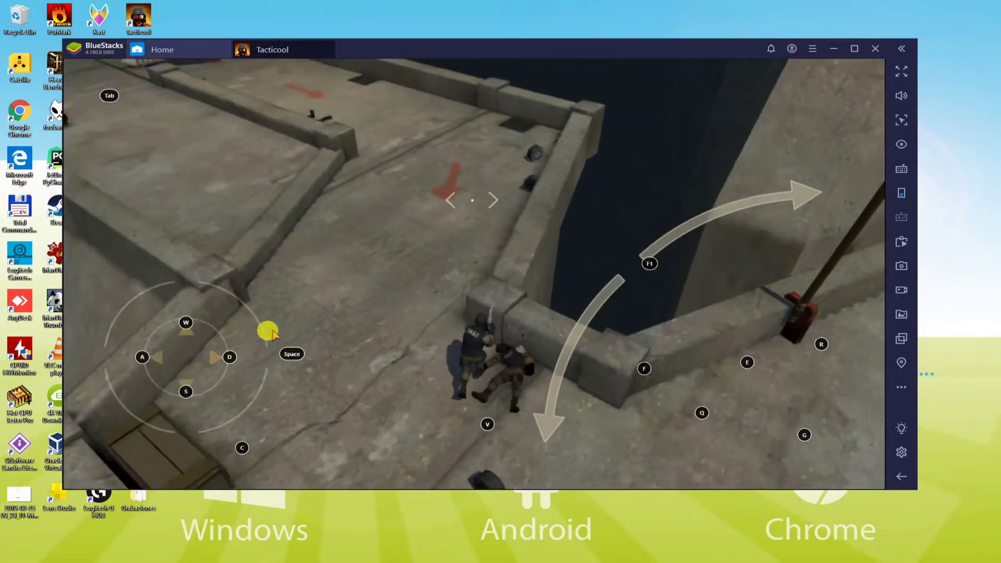
- Run the soldier across the rooftop with S, W, A and D while turning the camera
{"action": "key", "text": "s"}
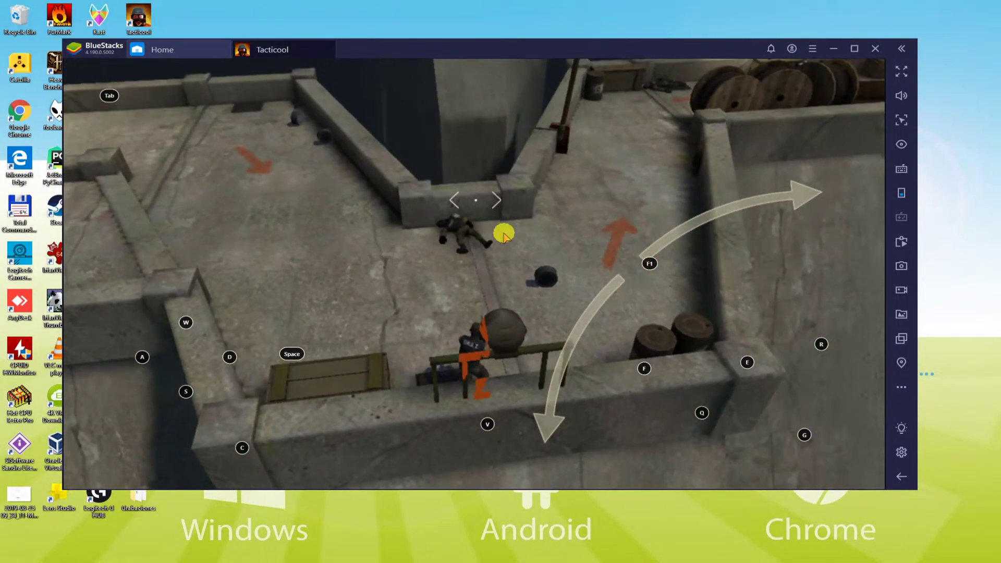
{"action": "key", "text": "w"}
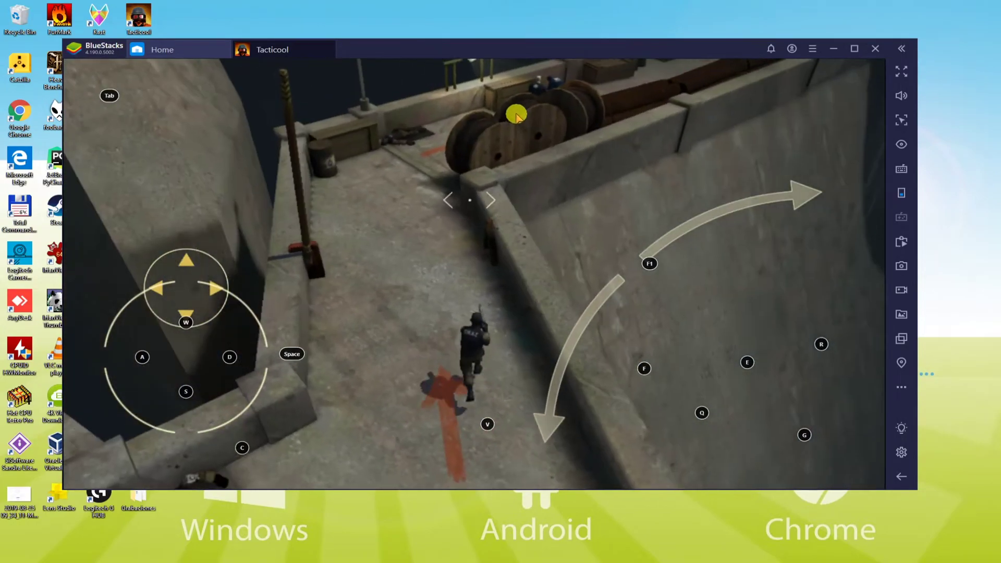
{"action": "key", "text": "a"}
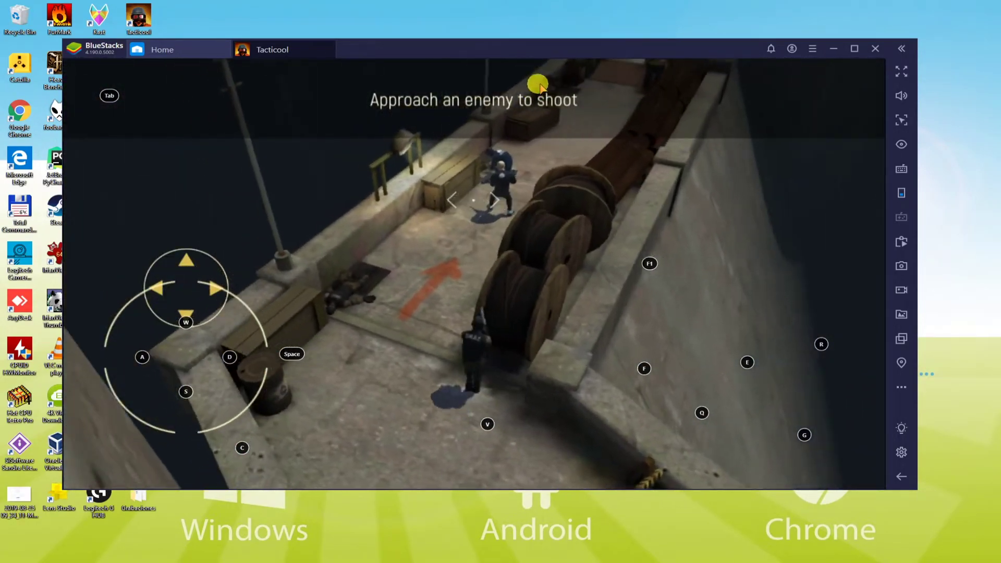
{"action": "key", "text": "d"}
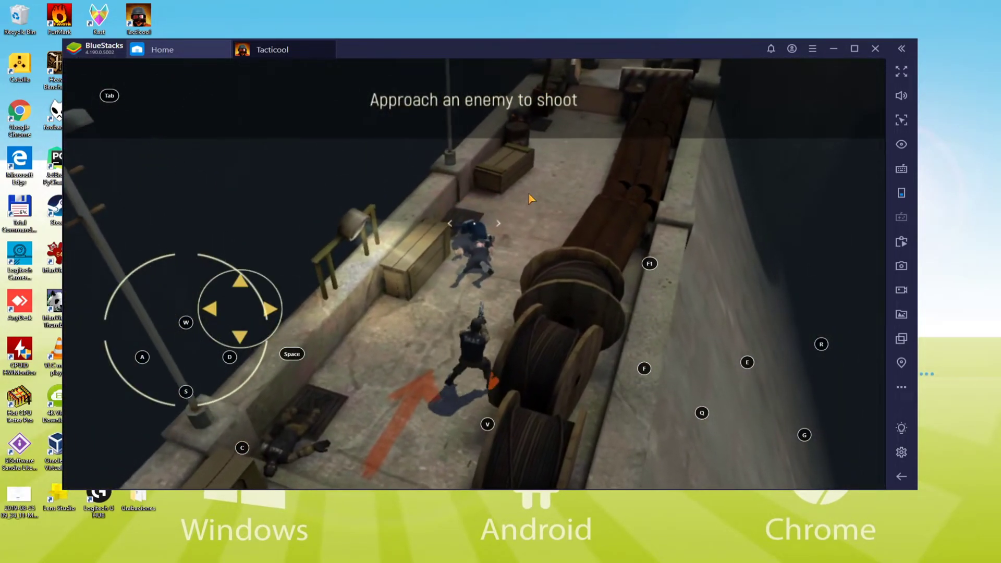
{"action": "mouse_move", "coordinate": [529, 198]}
{"action": "left_mouse_down"}
{"action": "mouse_move", "coordinate": [569, 164]}
{"action": "mouse_move", "coordinate": [543, 148]}
{"action": "mouse_move", "coordinate": [562, 139]}
{"action": "mouse_move", "coordinate": [554, 131]}
{"action": "mouse_move", "coordinate": [568, 111]}
{"action": "mouse_move", "coordinate": [541, 125]}
{"action": "mouse_move", "coordinate": [737, 170]}
{"action": "mouse_move", "coordinate": [640, 345]}
{"action": "left_mouse_up"}
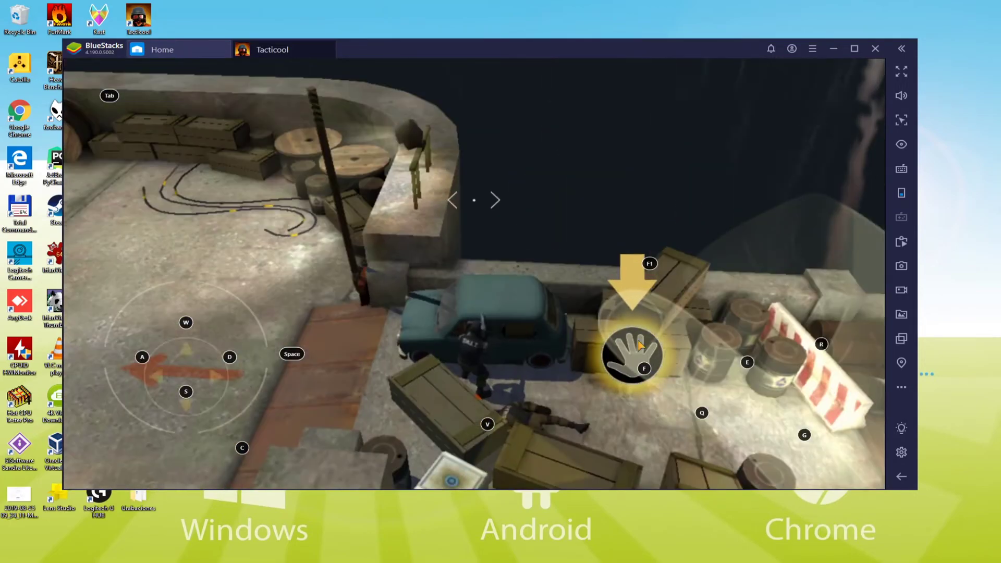
- Get the soldier into the car and drive it forward toward the ramp
{"action": "left_click", "coordinate": [640, 345]}
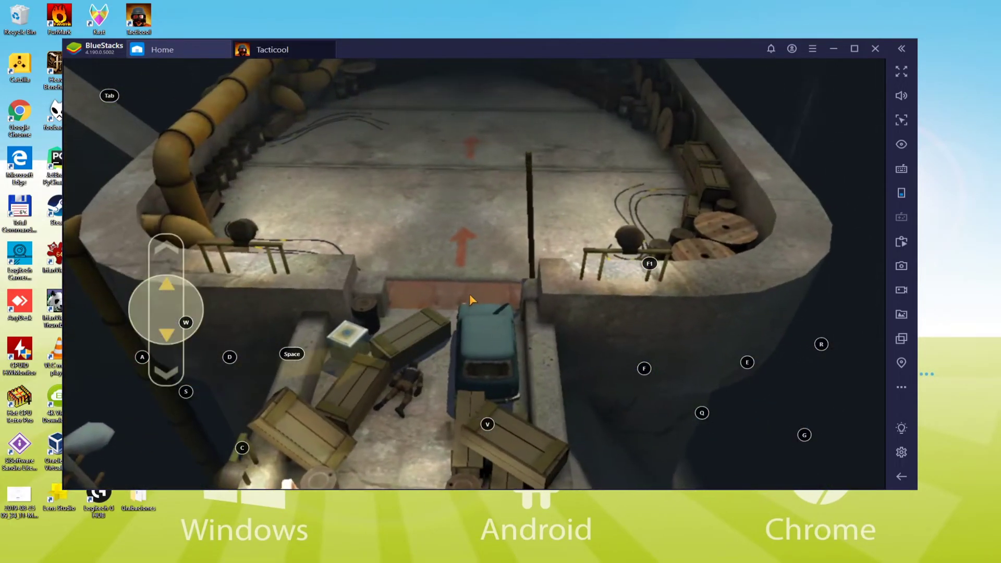
{"action": "mouse_move", "coordinate": [479, 249]}
{"action": "left_mouse_down"}
{"action": "mouse_move", "coordinate": [476, 134]}
{"action": "mouse_move", "coordinate": [451, 135]}
{"action": "mouse_move", "coordinate": [505, 145]}
{"action": "left_mouse_up"}
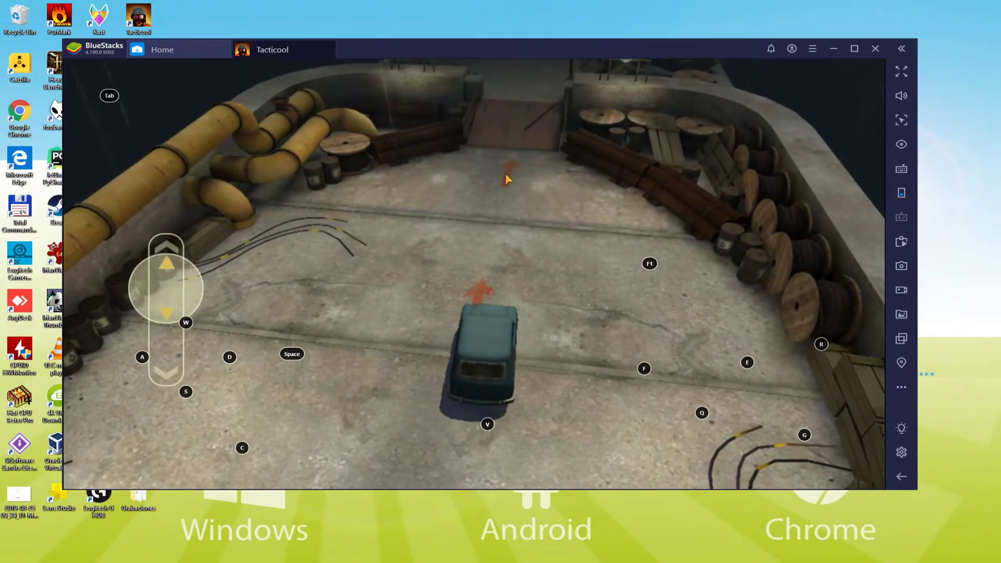
{"action": "key", "text": "w"}
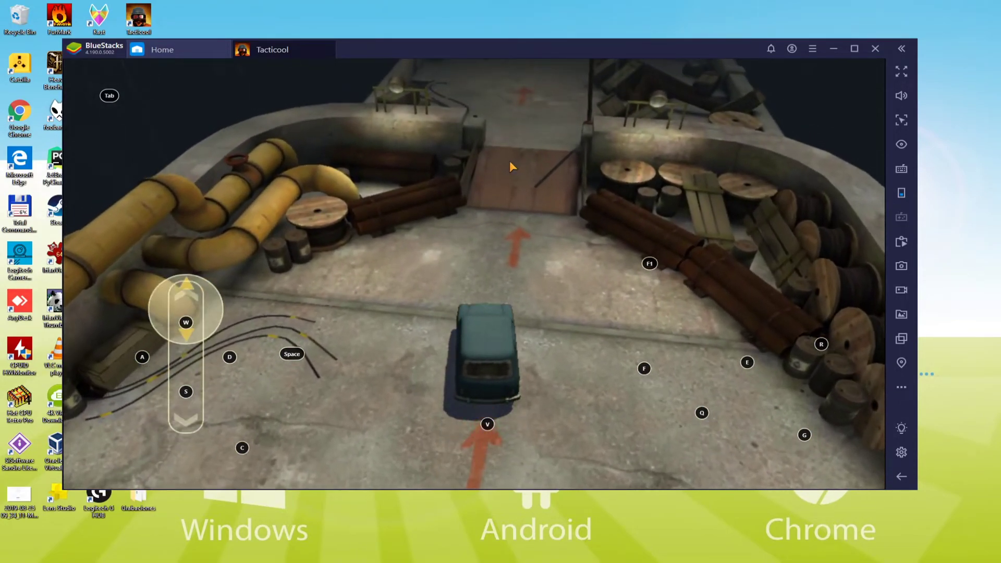
{"action": "left_click_drag", "start_coordinate": [545, 152], "coordinate": [547, 152]}
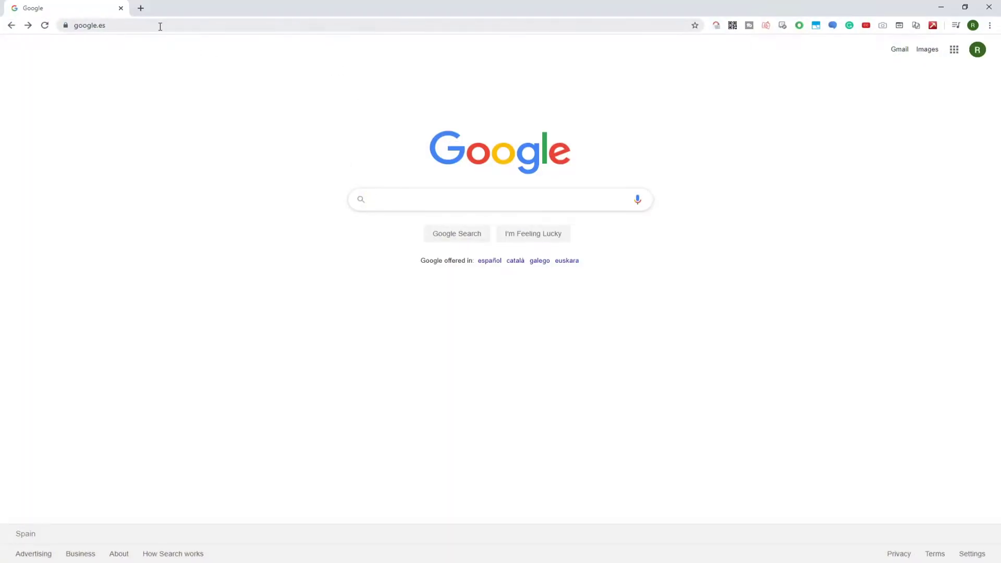
{"action": "left_click", "coordinate": [160, 26]}
{"action": "type", "text": "https://bstk.me/rT35rQvsc"}
{"action": "key", "text": "Return"}
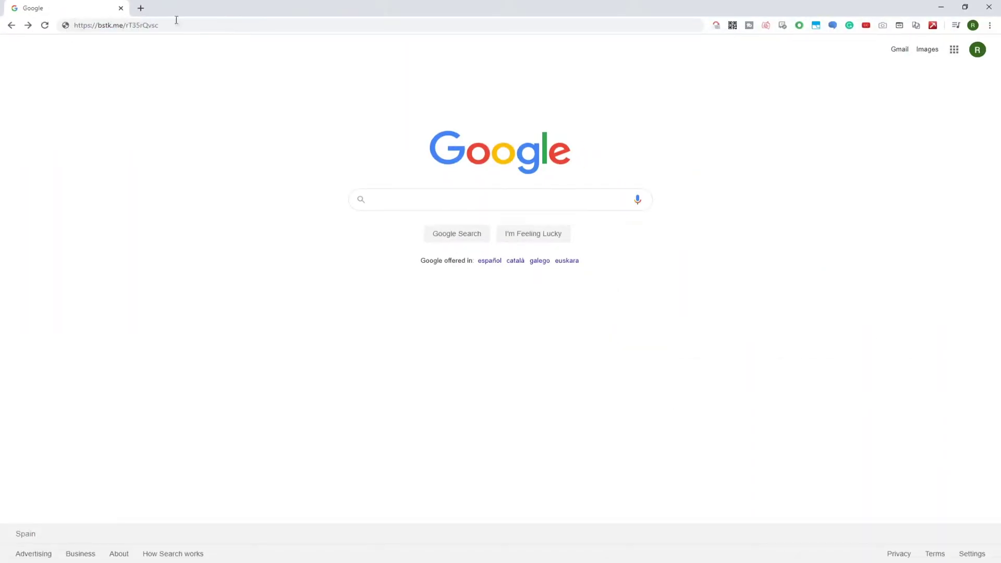
{"action": "left_click", "coordinate": [186, 27]}
{"action": "key", "text": "Return"}
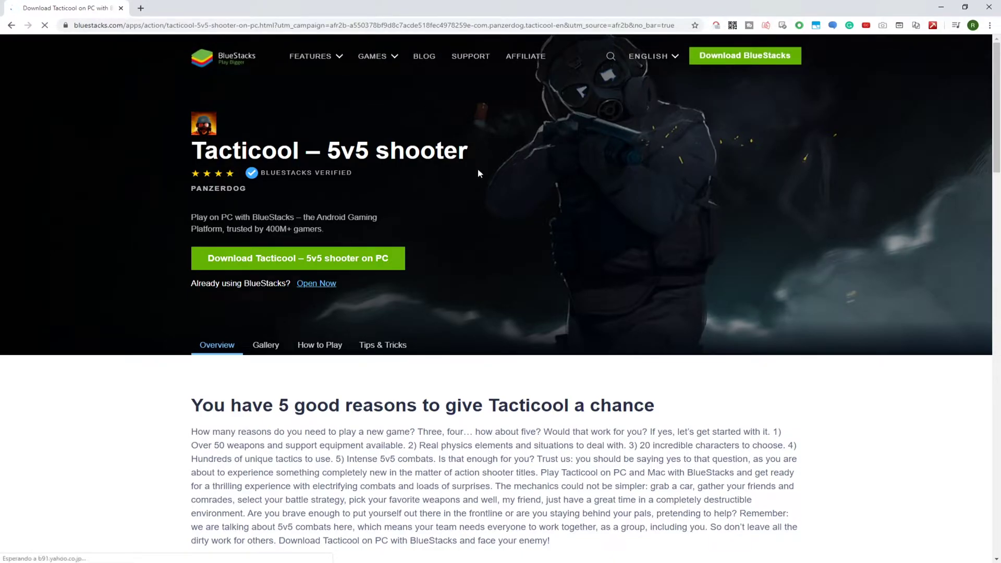
- Browse the Tacticool page and start the 'Download Tacticool – 5v5 shooter on PC' download
{"action": "scroll", "coordinate": [475, 182], "scroll_direction": "down", "scroll_amount": 2}
{"action": "scroll", "coordinate": [472, 180], "scroll_direction": "down", "scroll_amount": 7}
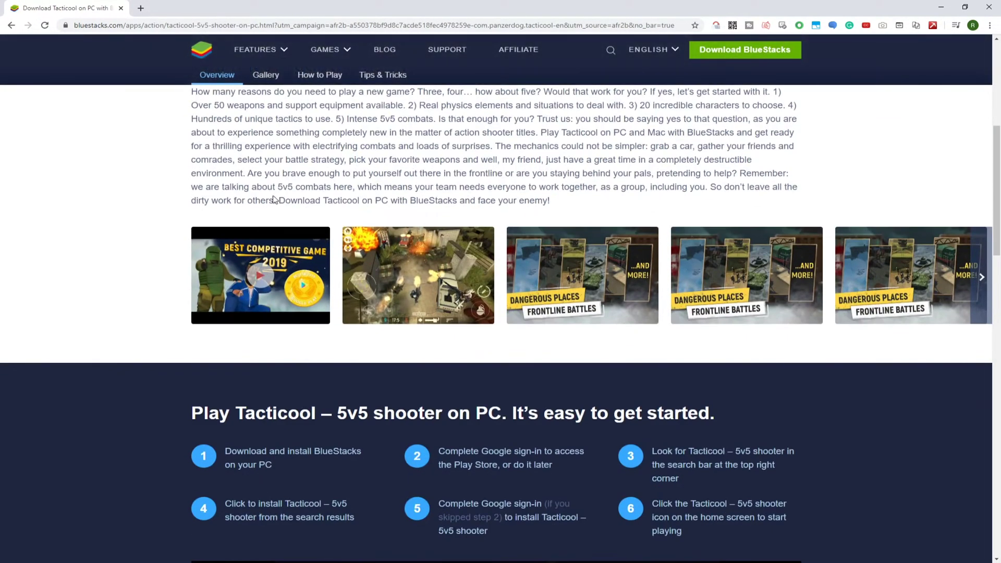
{"action": "scroll", "coordinate": [270, 197], "scroll_direction": "down", "scroll_amount": 10}
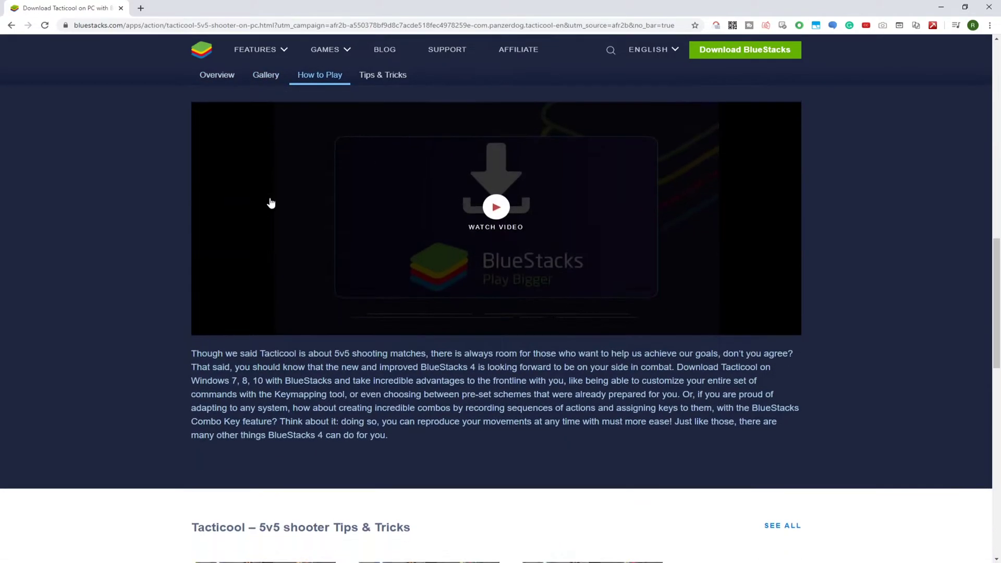
{"action": "scroll", "coordinate": [270, 202], "scroll_direction": "down", "scroll_amount": 5}
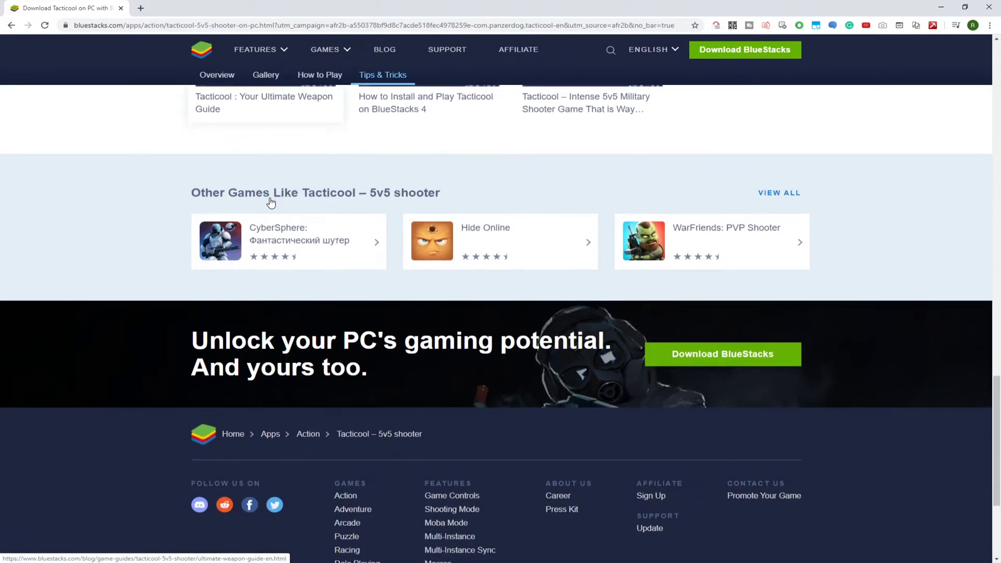
{"action": "scroll", "coordinate": [271, 202], "scroll_direction": "up", "scroll_amount": 4}
{"action": "scroll", "coordinate": [271, 203], "scroll_direction": "up", "scroll_amount": 17}
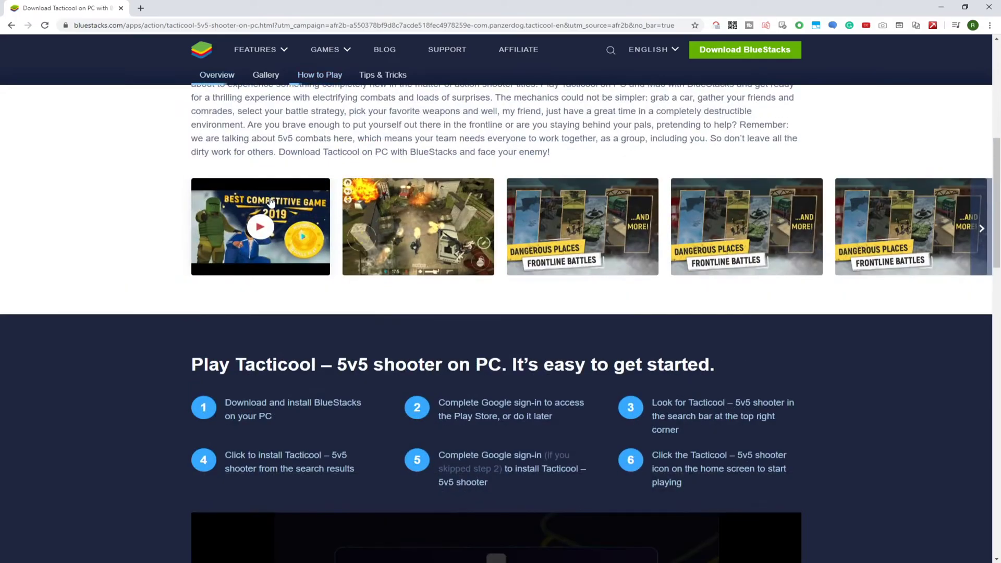
{"action": "scroll", "coordinate": [270, 203], "scroll_direction": "up", "scroll_amount": 2}
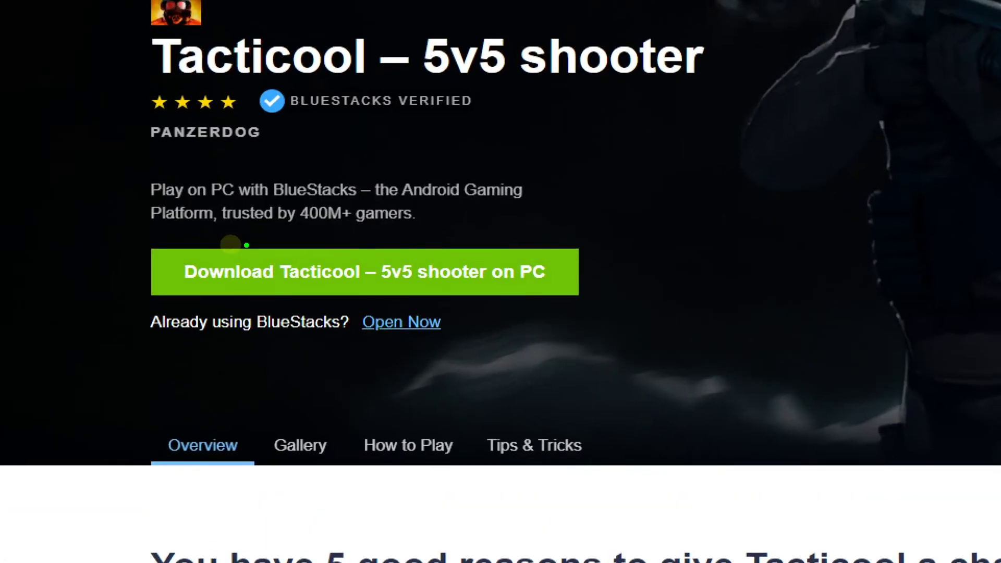
{"action": "mouse_move", "coordinate": [237, 240]}
{"action": "left_mouse_down"}
{"action": "mouse_move", "coordinate": [173, 253]}
{"action": "mouse_move", "coordinate": [422, 246]}
{"action": "left_mouse_up"}
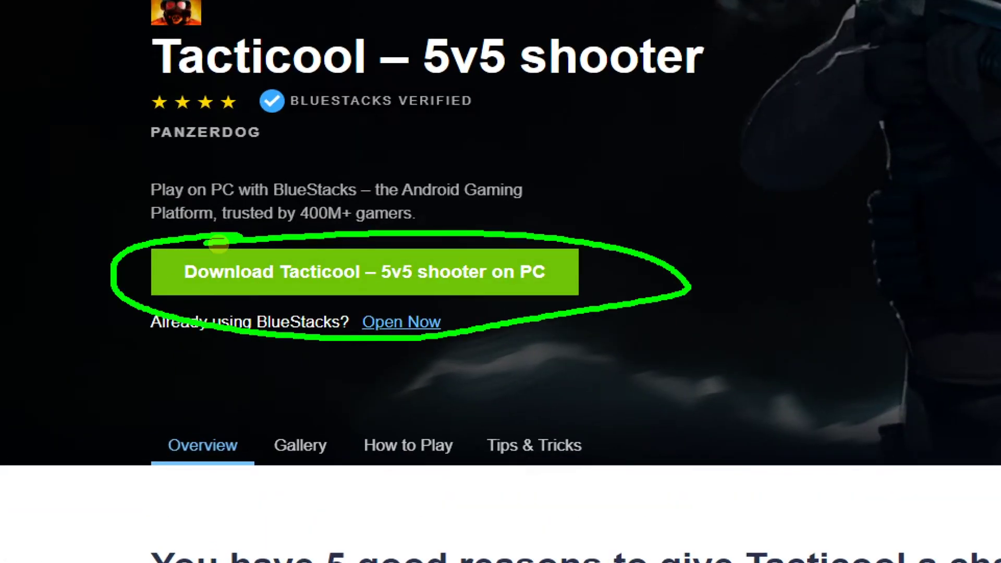
{"action": "key", "text": "Escape"}
{"action": "left_click", "coordinate": [274, 255]}
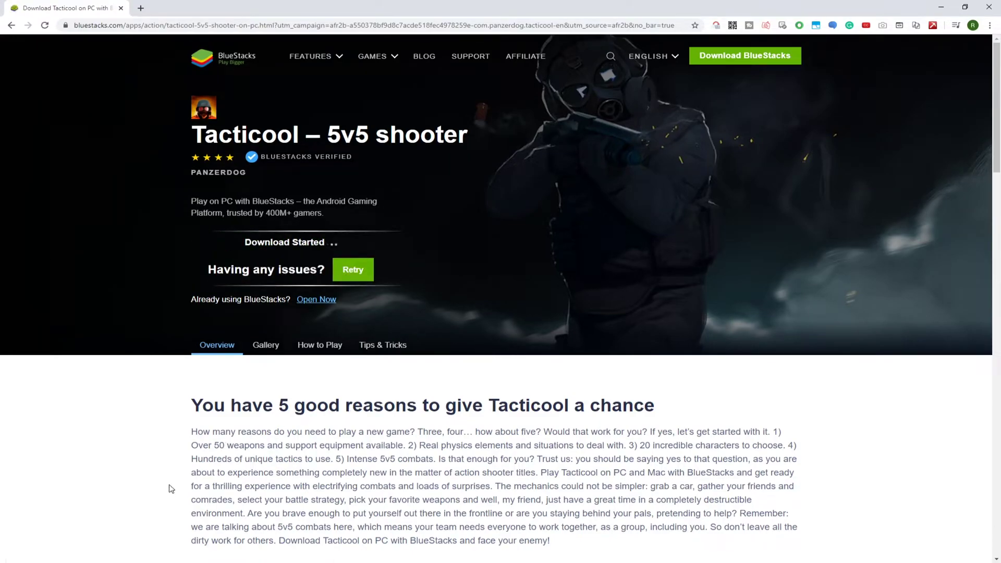
- Run the downloaded BlueStacksInstaller.exe from the download bar
{"action": "key", "text": "ctrl+1"}
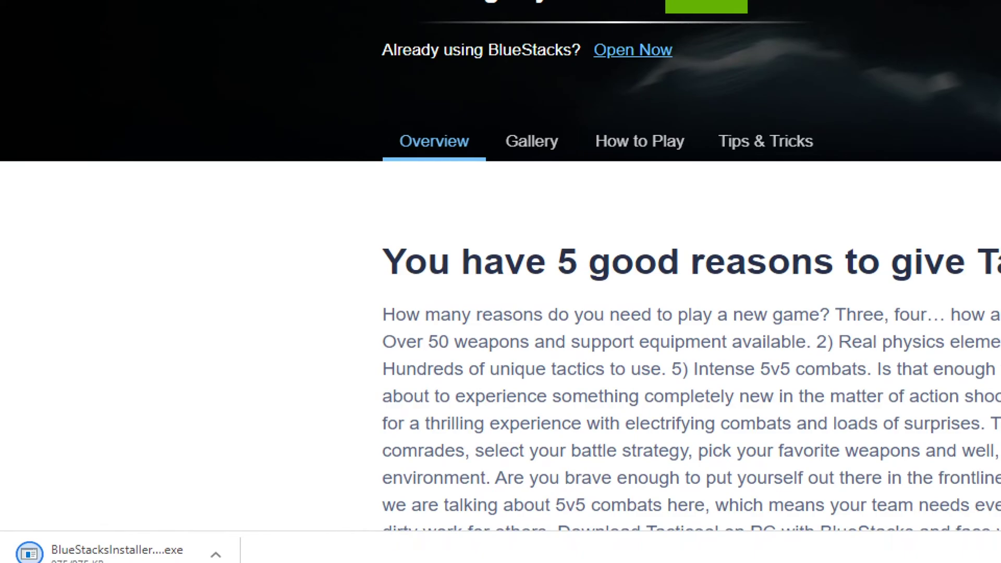
{"action": "left_click_drag", "start_coordinate": [97, 519], "coordinate": [2, 547]}
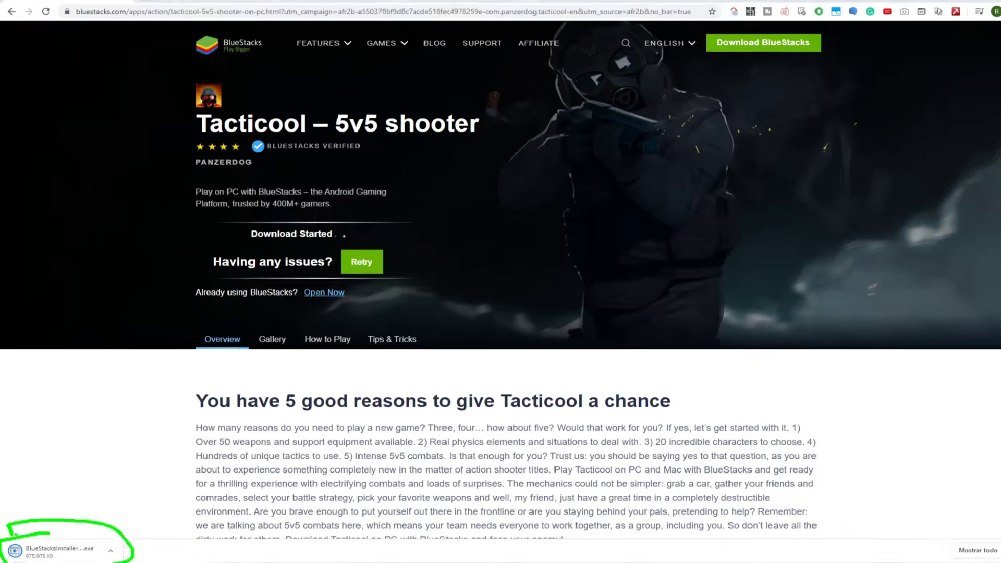
{"action": "key", "text": "Escape"}
{"action": "left_click", "coordinate": [68, 553]}
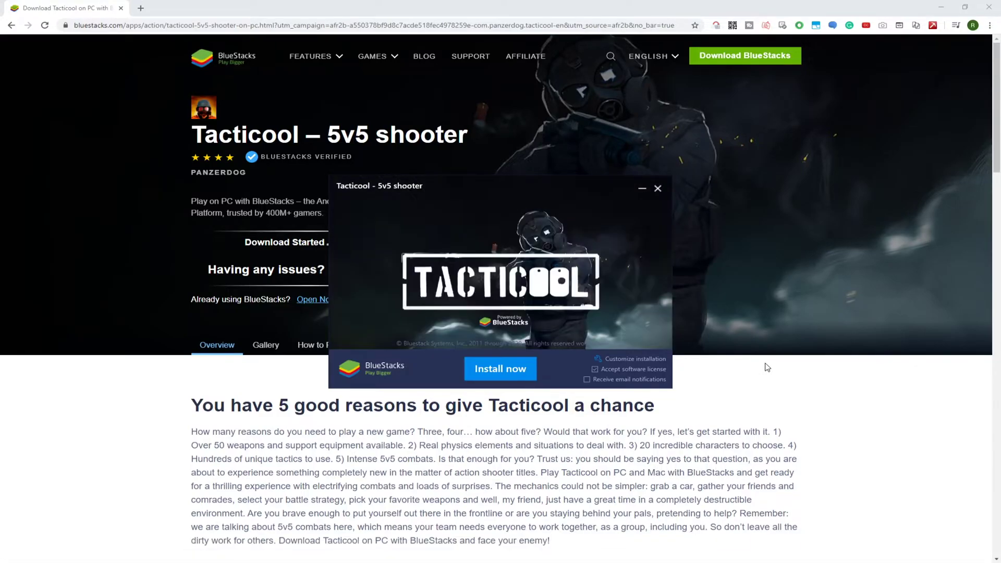
- Minimize Chrome, review the data path under Customize installation, then choose Install now
{"action": "left_click", "coordinate": [942, 8]}
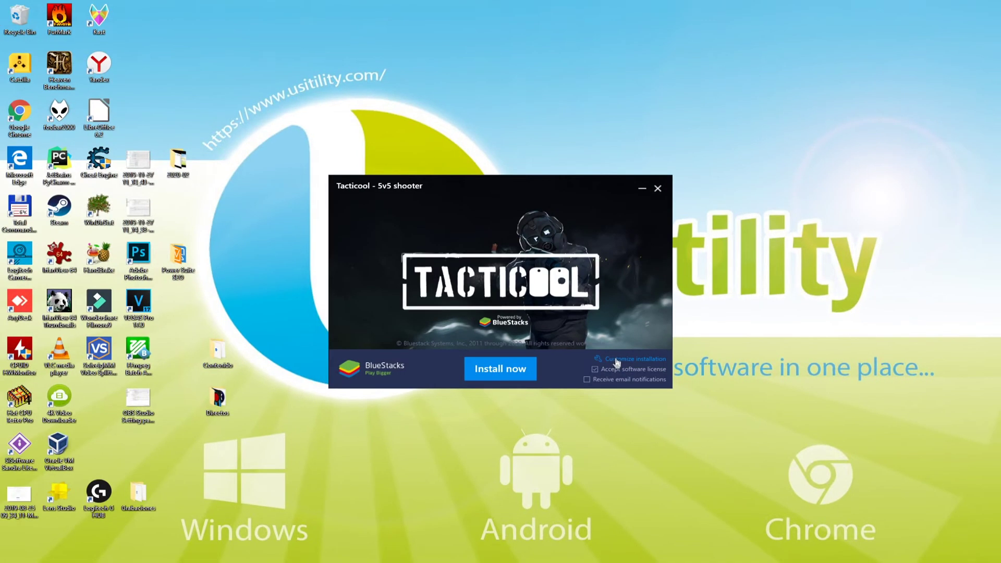
{"action": "left_click", "coordinate": [617, 360]}
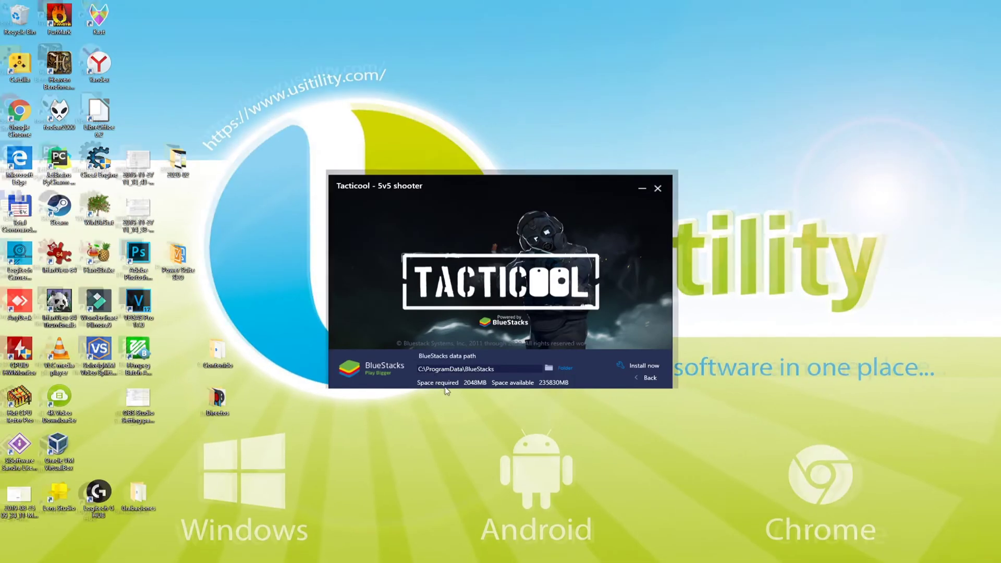
{"action": "left_click", "coordinate": [649, 378]}
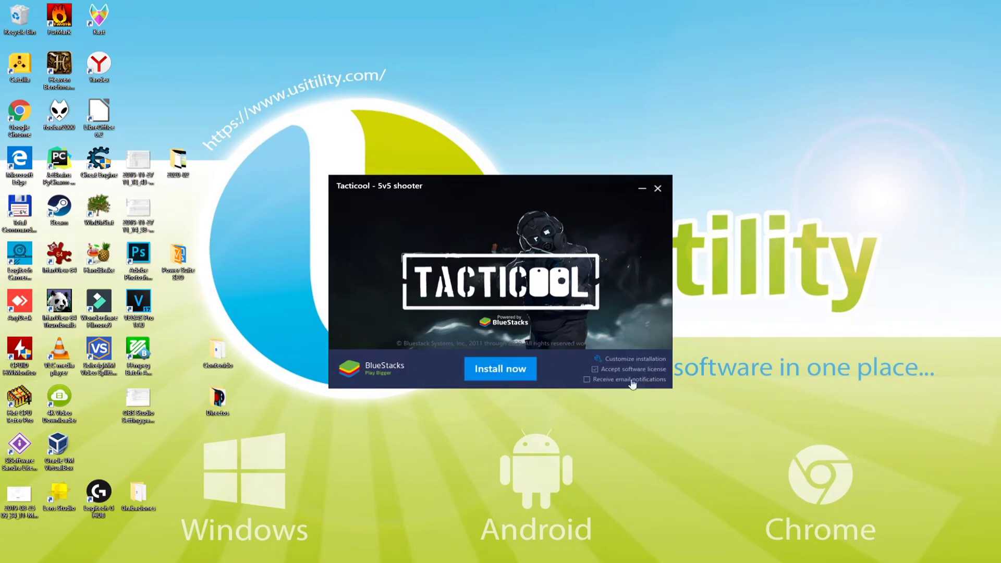
{"action": "left_click", "coordinate": [499, 370]}
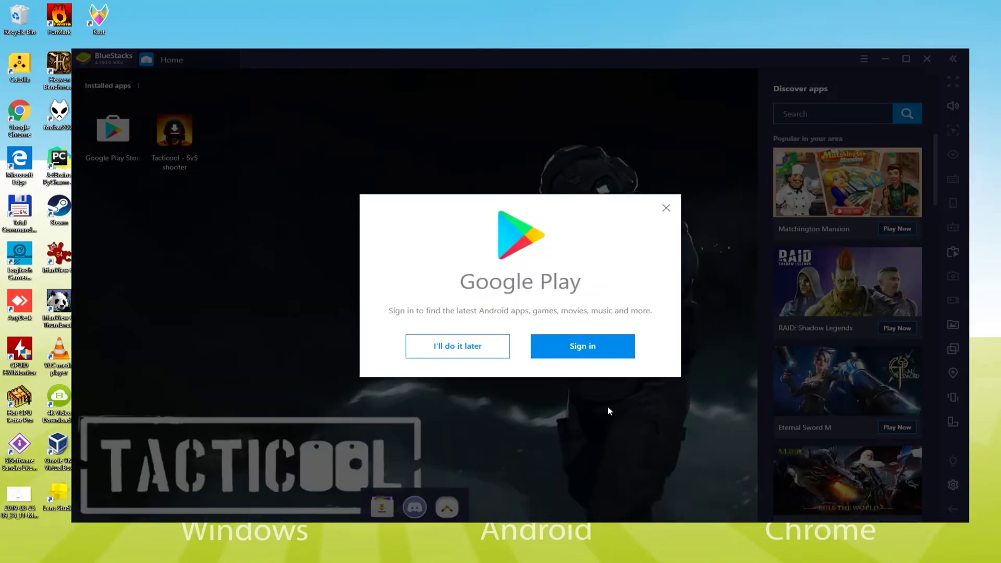
- Start the Google Play sign-in and go to the e-mail or phone field
{"action": "left_click", "coordinate": [604, 342]}
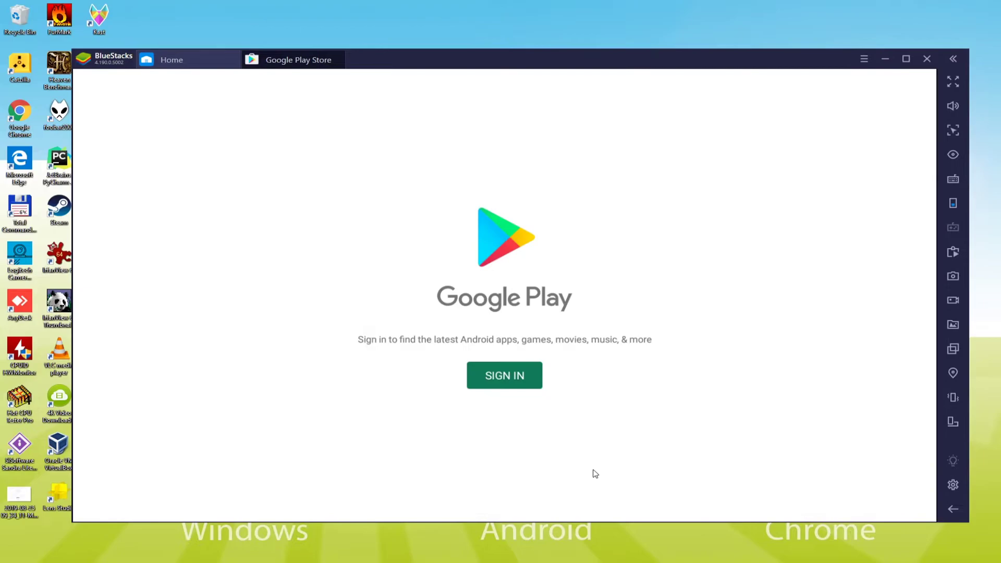
{"action": "left_click", "coordinate": [487, 392]}
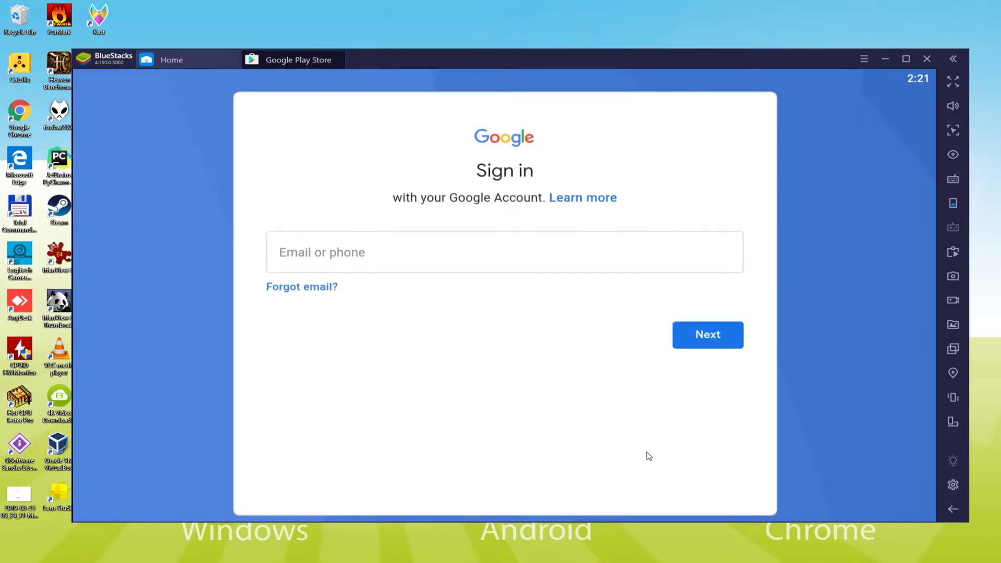
{"action": "left_click", "coordinate": [378, 260]}
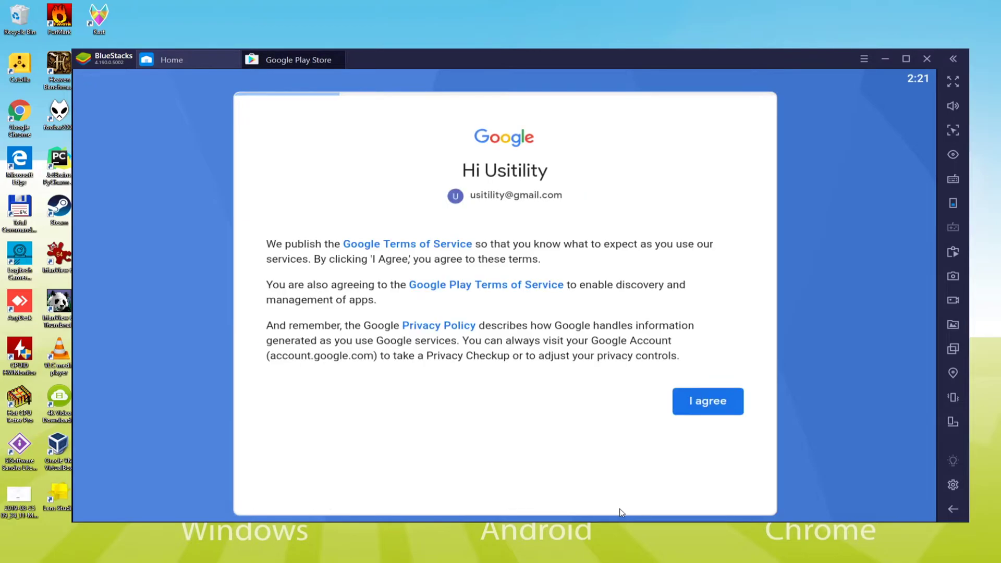
- Agree to Google's terms and accept Google services with Google Drive backup turned off
{"action": "left_click", "coordinate": [695, 401]}
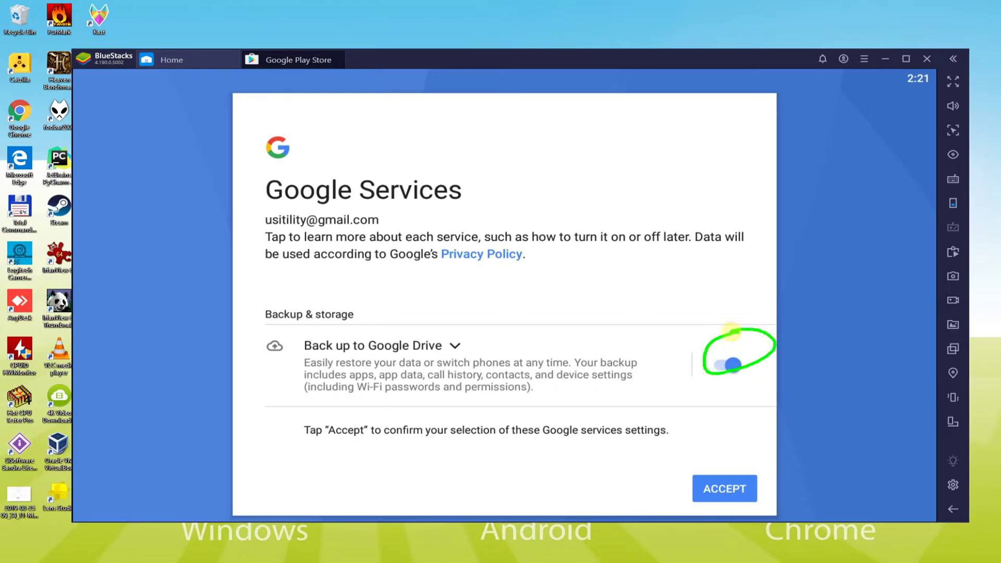
{"action": "left_click", "coordinate": [735, 371]}
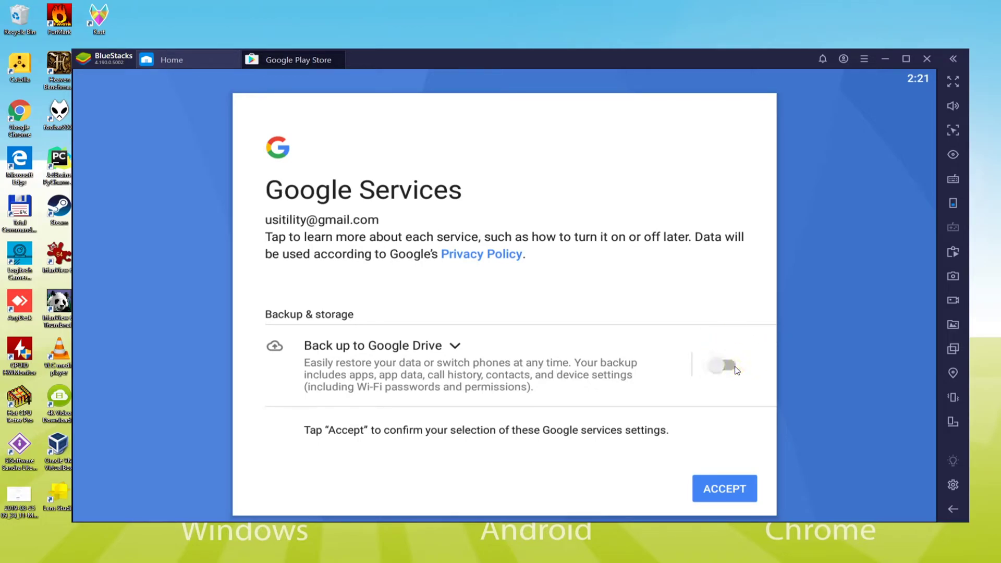
{"action": "left_click", "coordinate": [706, 483]}
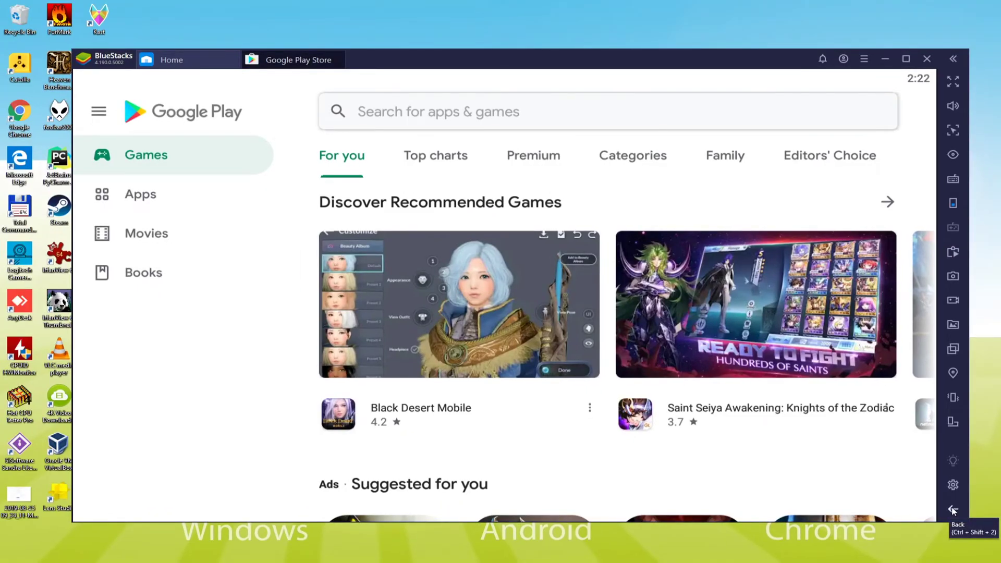
- Go back to BlueStacks Home from the Play Store and move the window right
{"action": "left_click", "coordinate": [952, 509]}
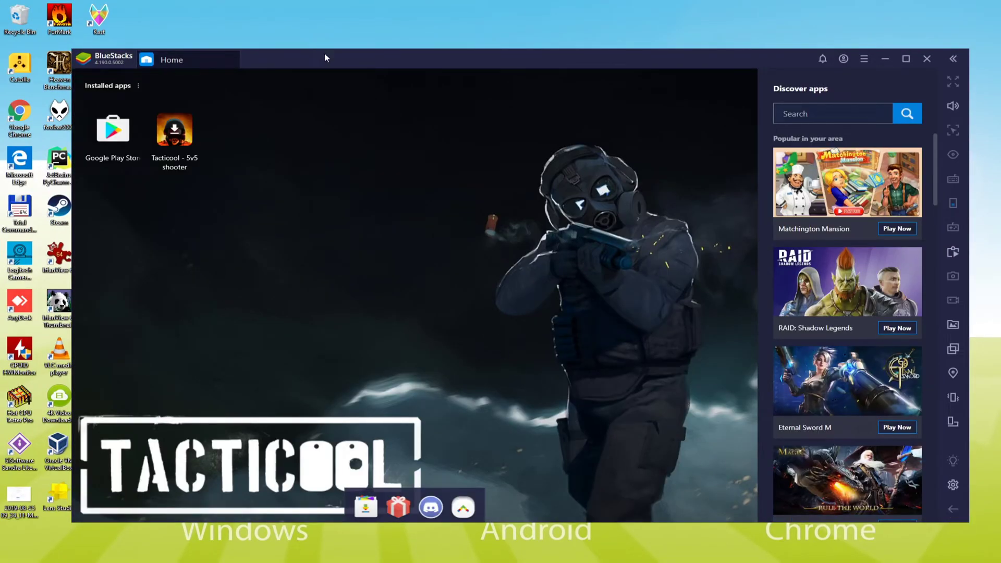
{"action": "left_click_drag", "start_coordinate": [325, 58], "coordinate": [419, 58]}
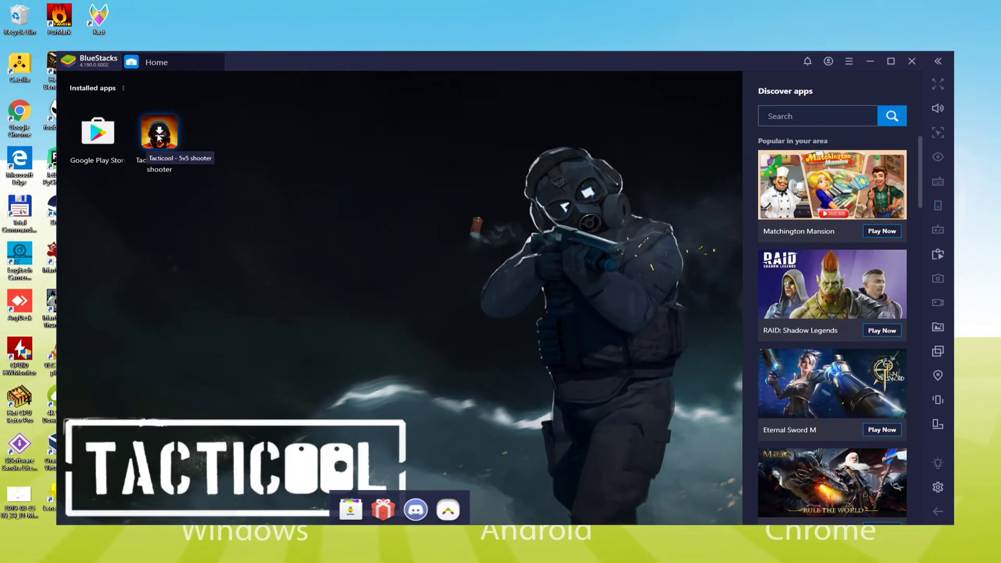
- Install Tacticool from its Play Store page and close the page once installed
{"action": "left_click", "coordinate": [158, 135]}
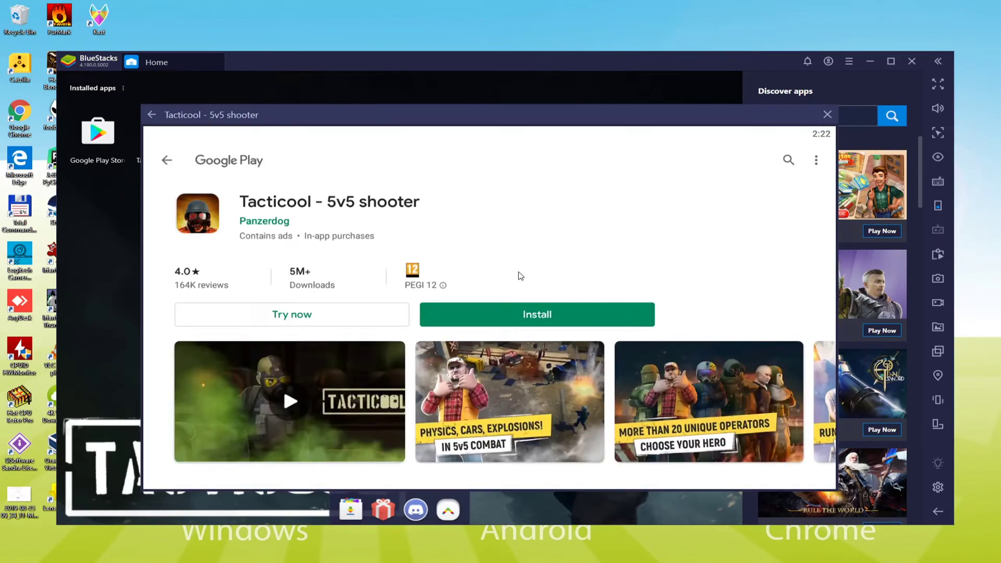
{"action": "left_click", "coordinate": [541, 314]}
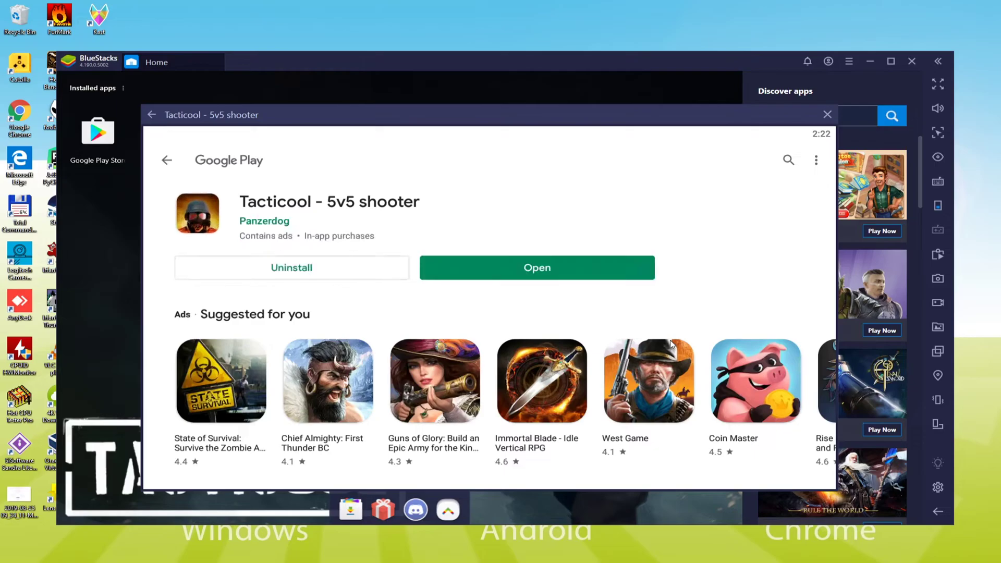
{"action": "left_click", "coordinate": [829, 115]}
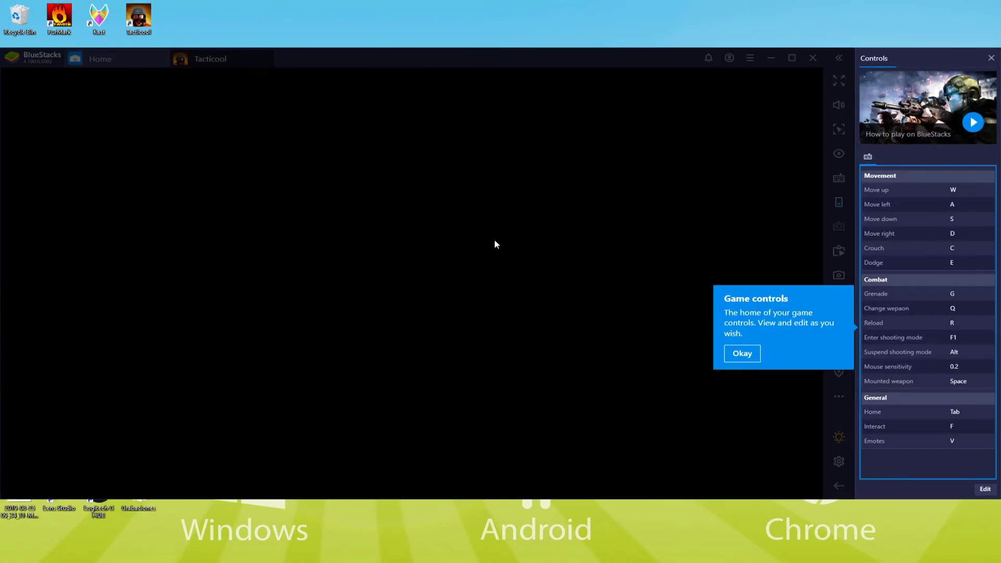
- Dismiss the Game controls and full screen tips, close Controls, and allow storage access
{"action": "left_click", "coordinate": [741, 360]}
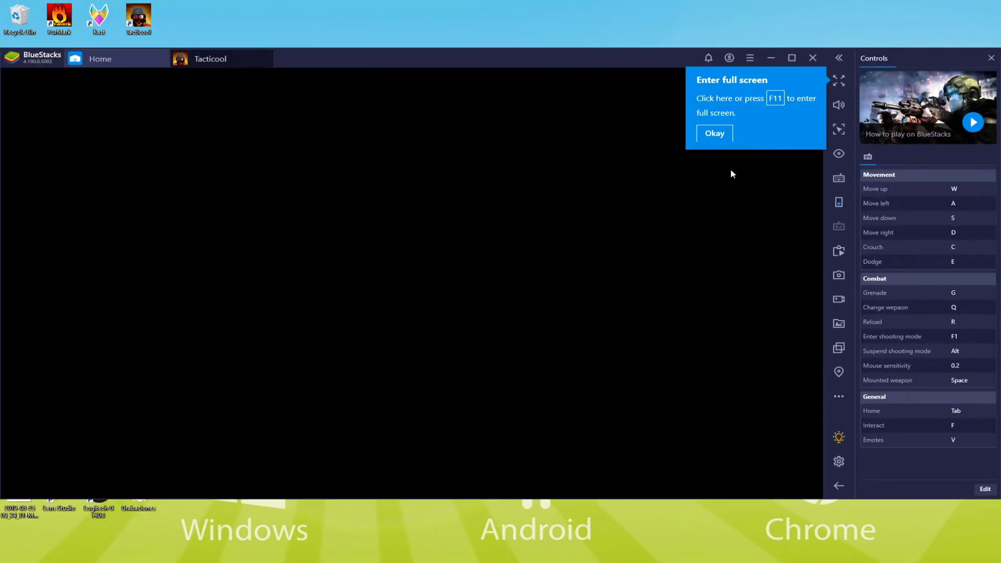
{"action": "left_click", "coordinate": [720, 136]}
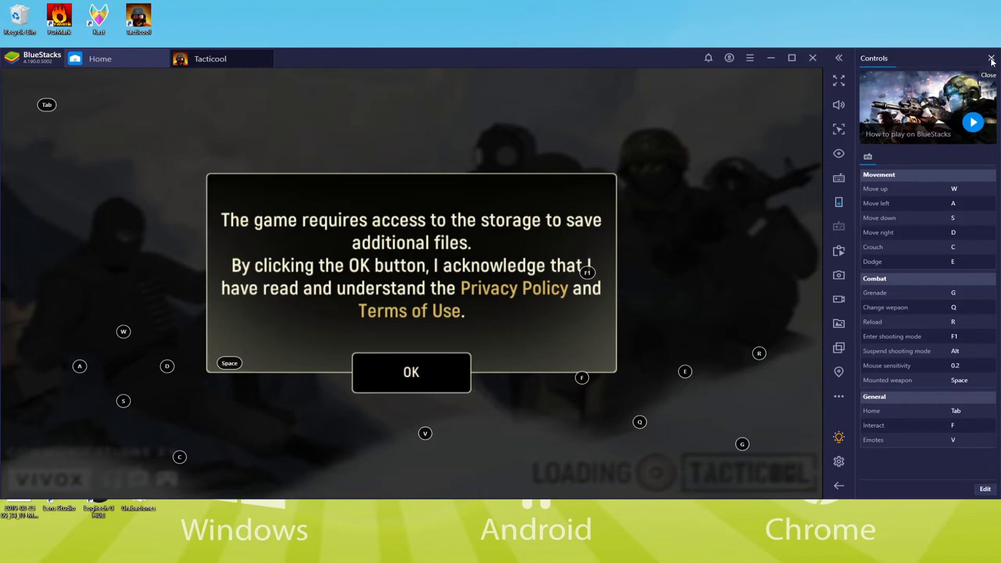
{"action": "left_click", "coordinate": [992, 59]}
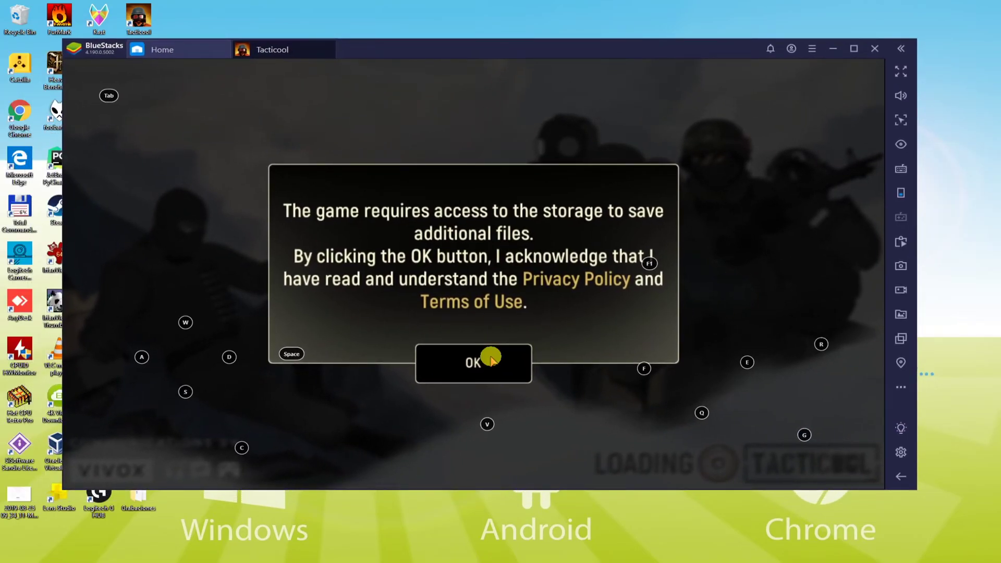
{"action": "left_click", "coordinate": [490, 358]}
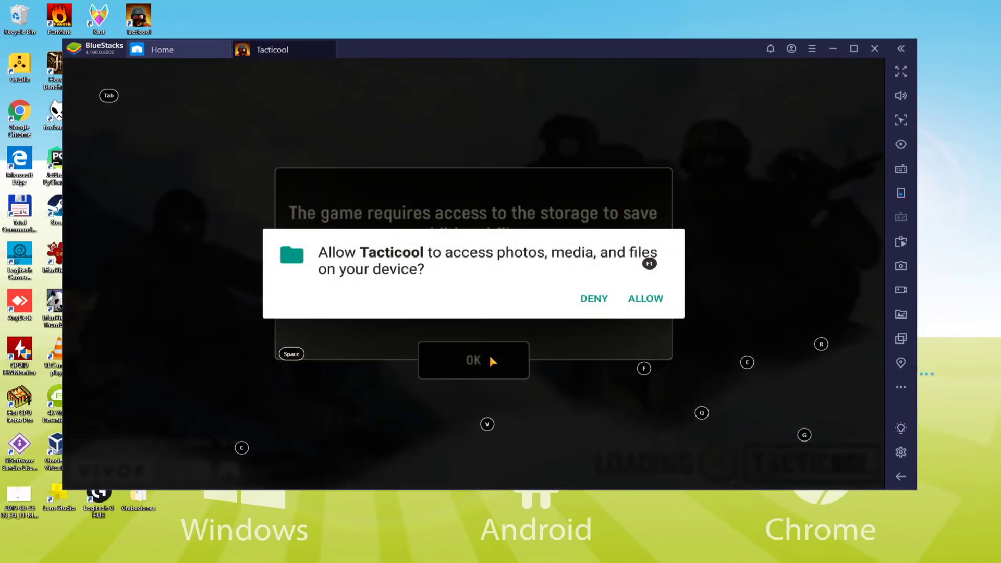
{"action": "left_click", "coordinate": [639, 303]}
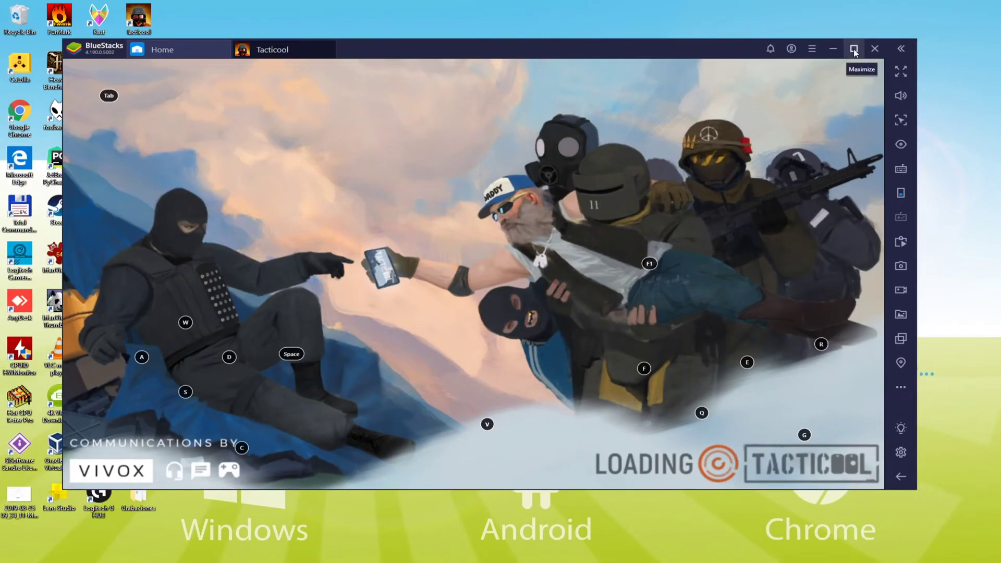
{"action": "left_click", "coordinate": [851, 42]}
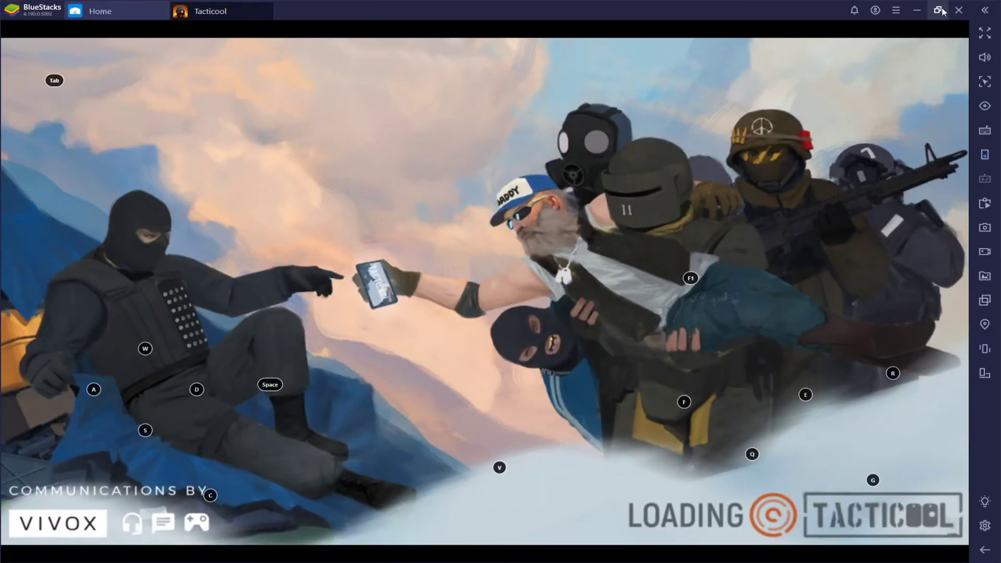
{"action": "left_click", "coordinate": [910, 20]}
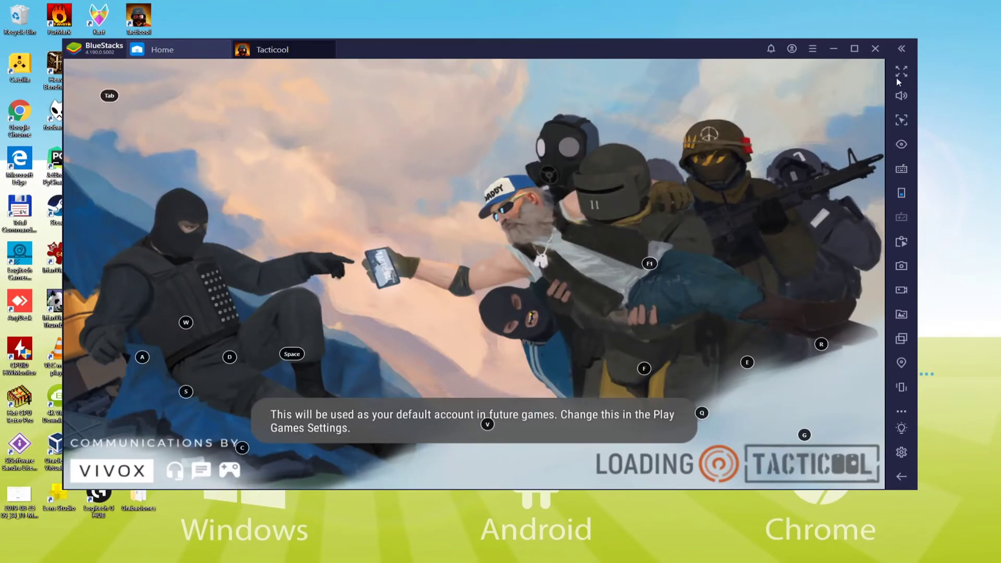
{"action": "left_click", "coordinate": [900, 77]}
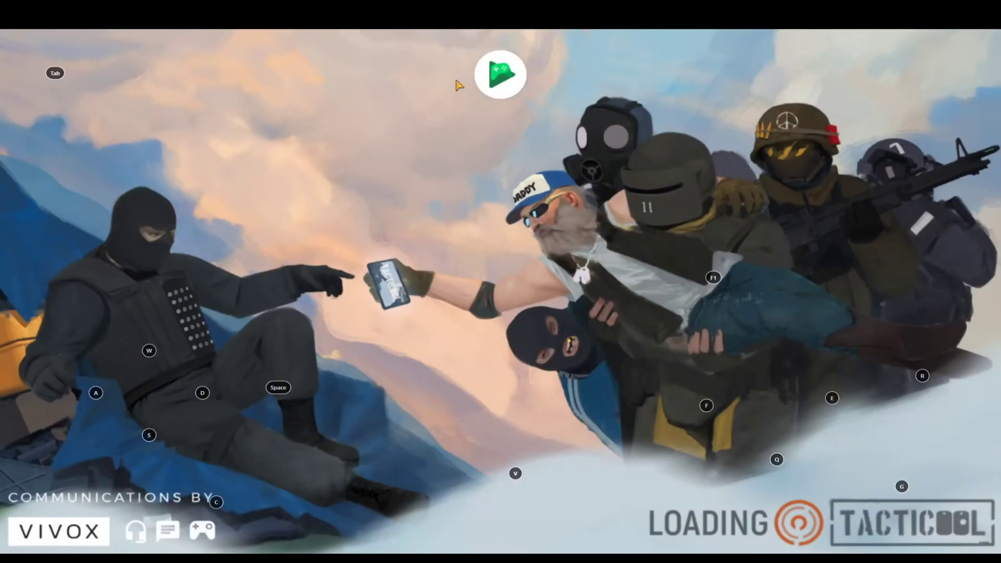
{"action": "key", "text": "F11"}
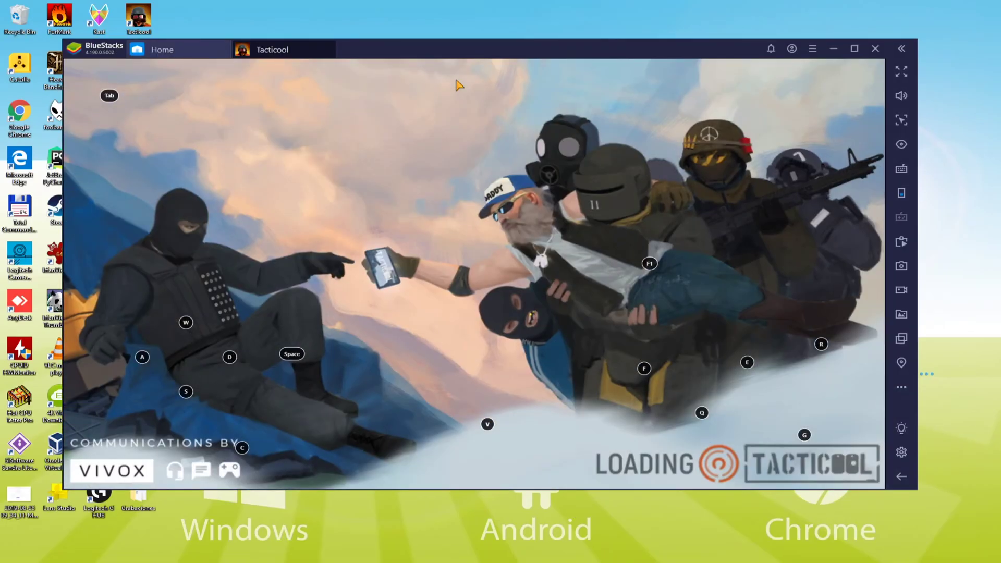
- Continue past loading and walk the soldier forward and back with W/S while aiming
{"action": "left_click", "coordinate": [519, 355]}
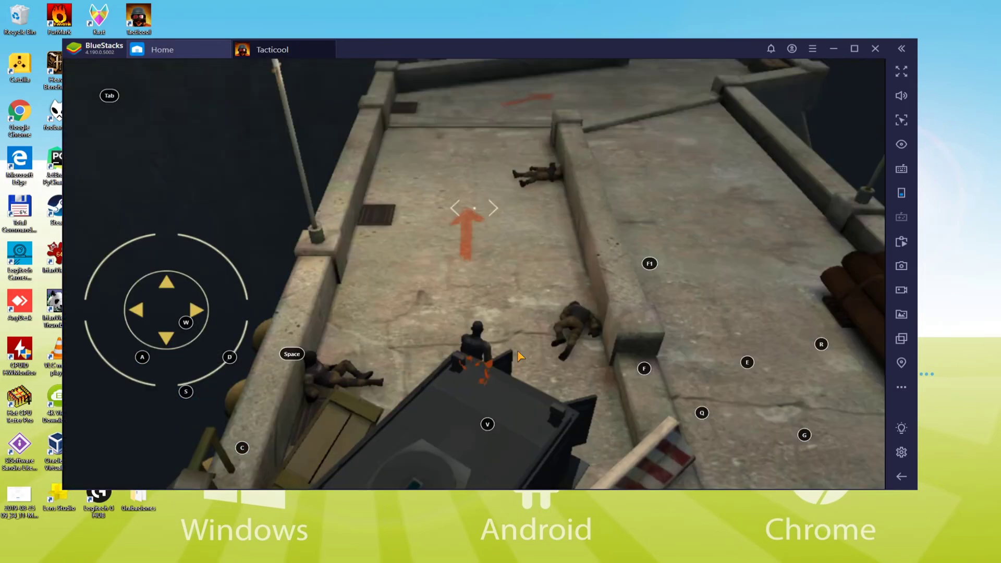
{"action": "key", "text": "w"}
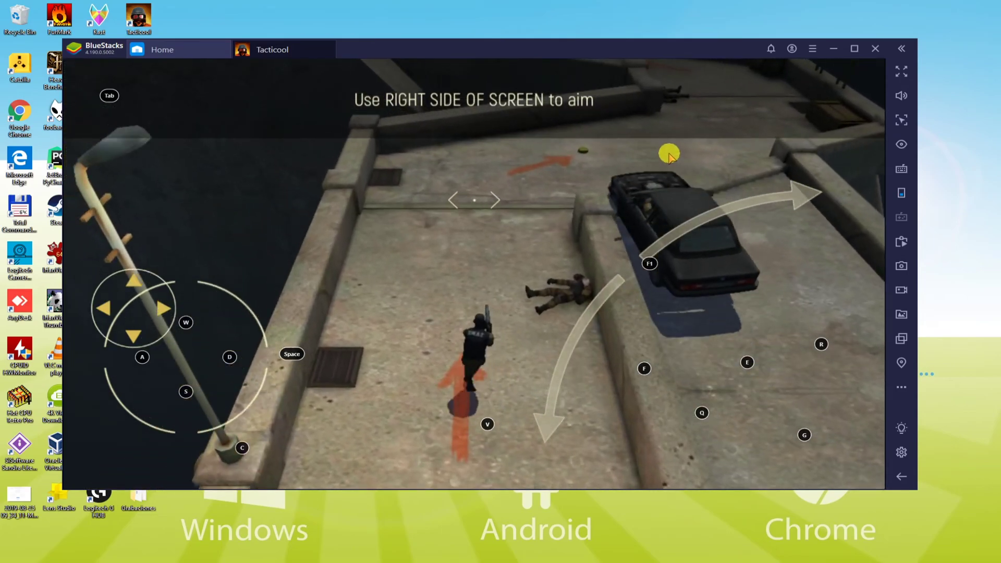
{"action": "mouse_move", "coordinate": [669, 155]}
{"action": "left_mouse_down"}
{"action": "mouse_move", "coordinate": [759, 143]}
{"action": "mouse_move", "coordinate": [699, 179]}
{"action": "mouse_move", "coordinate": [402, 185]}
{"action": "mouse_move", "coordinate": [519, 152]}
{"action": "mouse_move", "coordinate": [398, 137]}
{"action": "mouse_move", "coordinate": [415, 123]}
{"action": "mouse_move", "coordinate": [353, 121]}
{"action": "mouse_move", "coordinate": [291, 241]}
{"action": "mouse_move", "coordinate": [299, 338]}
{"action": "mouse_move", "coordinate": [406, 358]}
{"action": "mouse_move", "coordinate": [449, 308]}
{"action": "mouse_move", "coordinate": [489, 226]}
{"action": "mouse_move", "coordinate": [507, 236]}
{"action": "mouse_move", "coordinate": [556, 162]}
{"action": "mouse_move", "coordinate": [465, 139]}
{"action": "mouse_move", "coordinate": [540, 127]}
{"action": "left_mouse_up"}
{"action": "key", "text": "s"}
{"action": "key", "text": "w"}
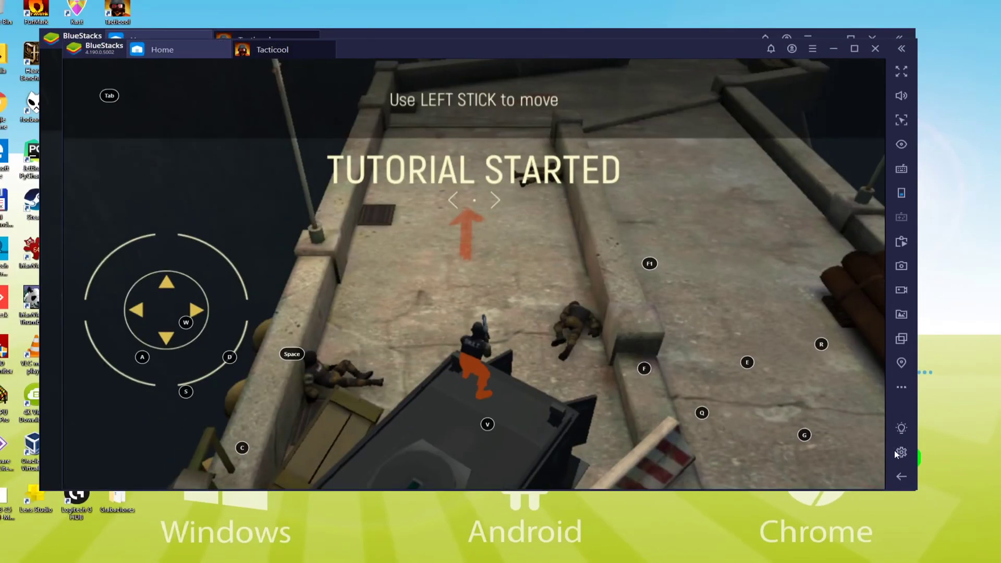
- Confirm English (United States) in Settings Preferences, then drive the car forward along the arrows
{"action": "left_click", "coordinate": [901, 450]}
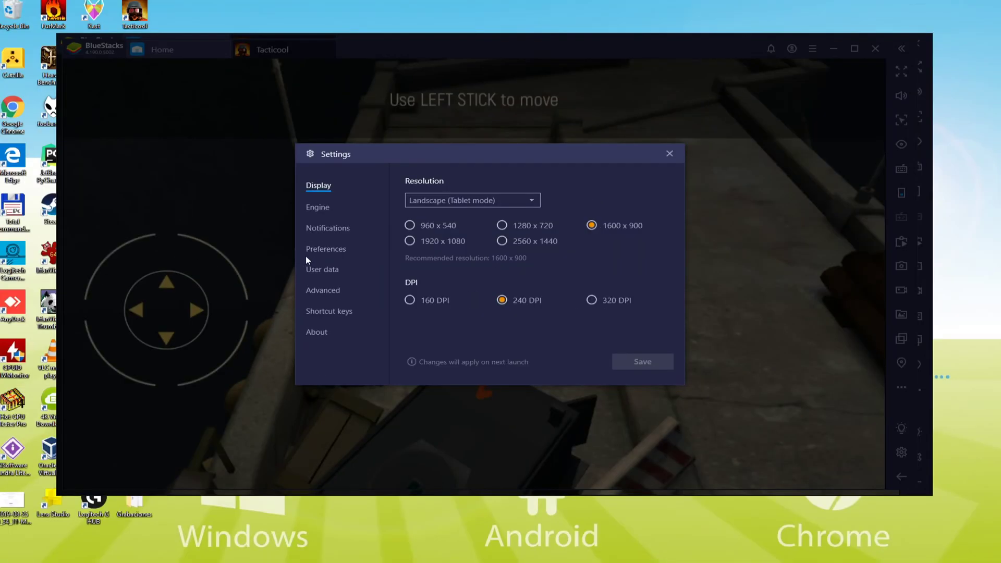
{"action": "left_click", "coordinate": [326, 252]}
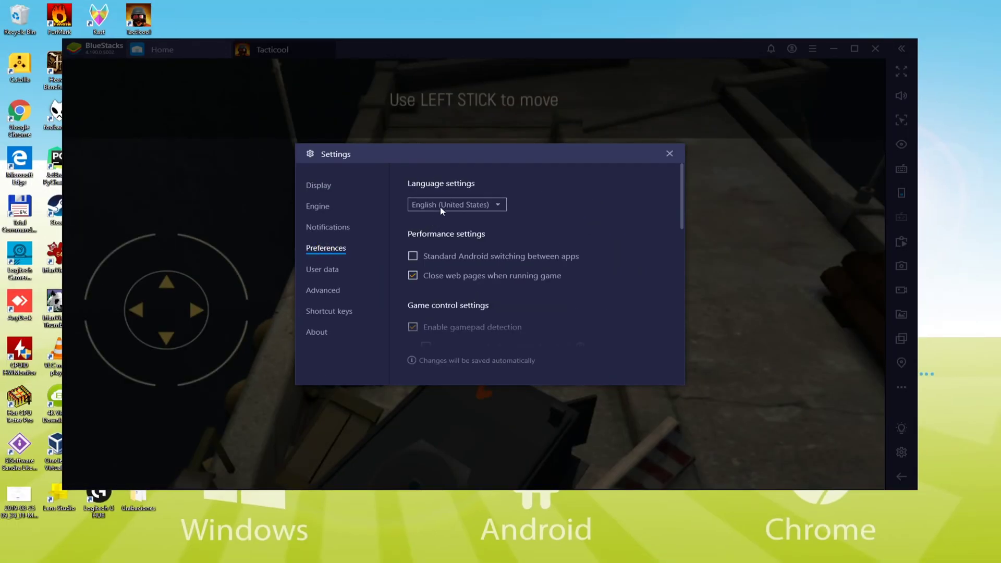
{"action": "left_click", "coordinate": [577, 214]}
{"action": "left_click", "coordinate": [668, 154]}
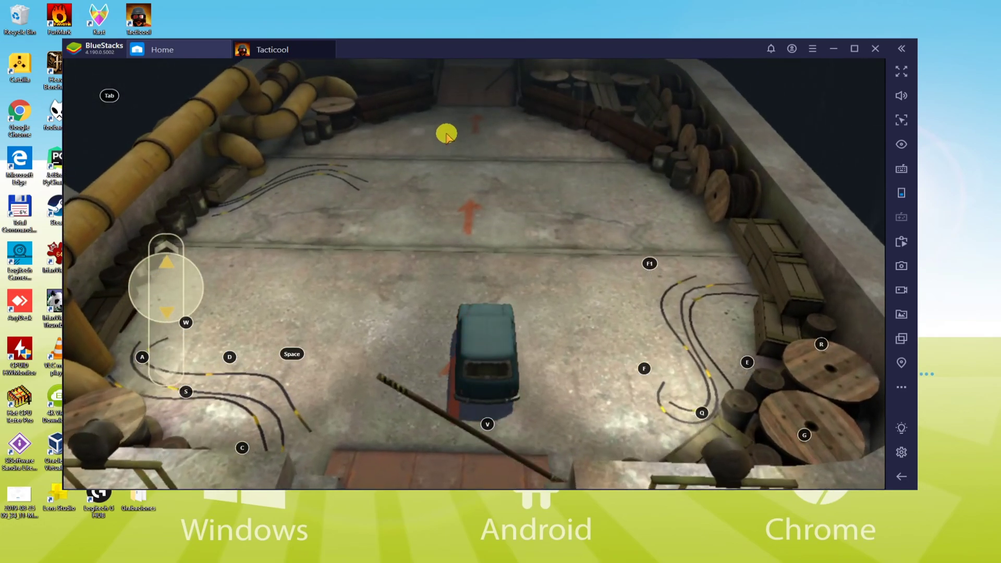
{"action": "mouse_move", "coordinate": [447, 134]}
{"action": "left_mouse_down"}
{"action": "mouse_move", "coordinate": [502, 141]}
{"action": "mouse_move", "coordinate": [491, 141]}
{"action": "mouse_move", "coordinate": [505, 175]}
{"action": "left_mouse_up"}
- Drive the car forward to the ramp, exit it, and walk the soldier right along the rooftop ledge
{"action": "key", "text": "w"}
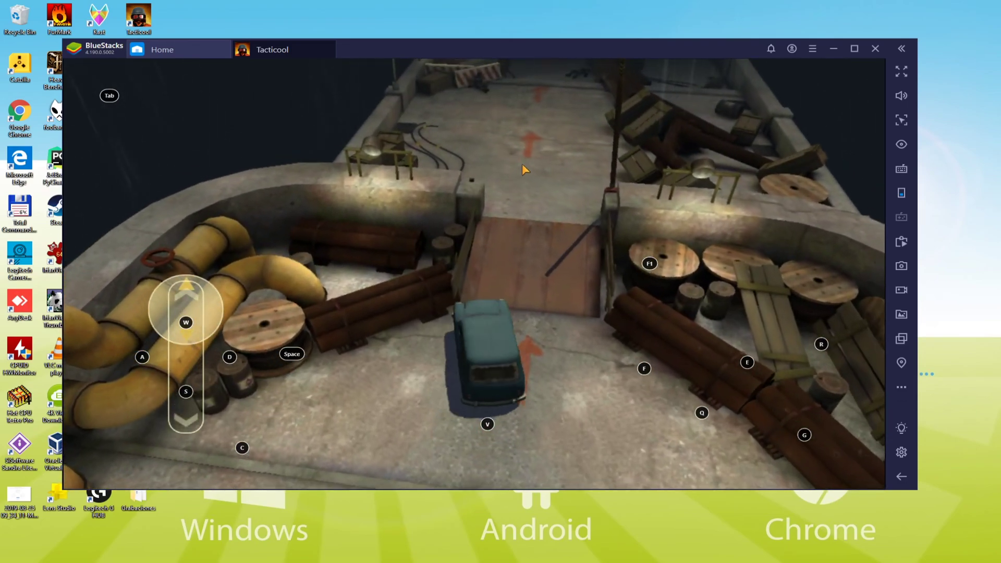
{"action": "mouse_move", "coordinate": [525, 163]}
{"action": "left_mouse_down"}
{"action": "mouse_move", "coordinate": [546, 152]}
{"action": "mouse_move", "coordinate": [522, 142]}
{"action": "left_mouse_up"}
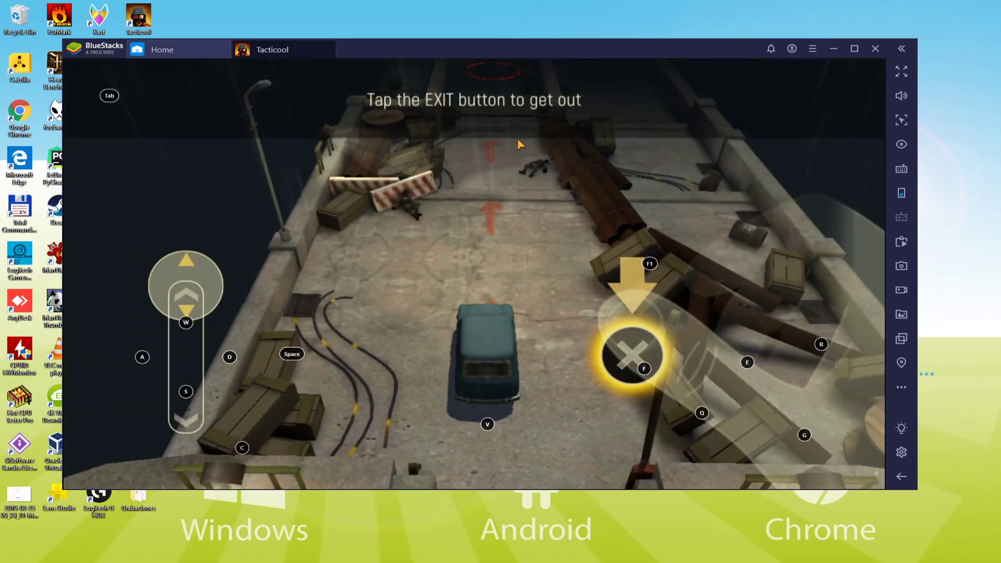
{"action": "left_click", "coordinate": [628, 350]}
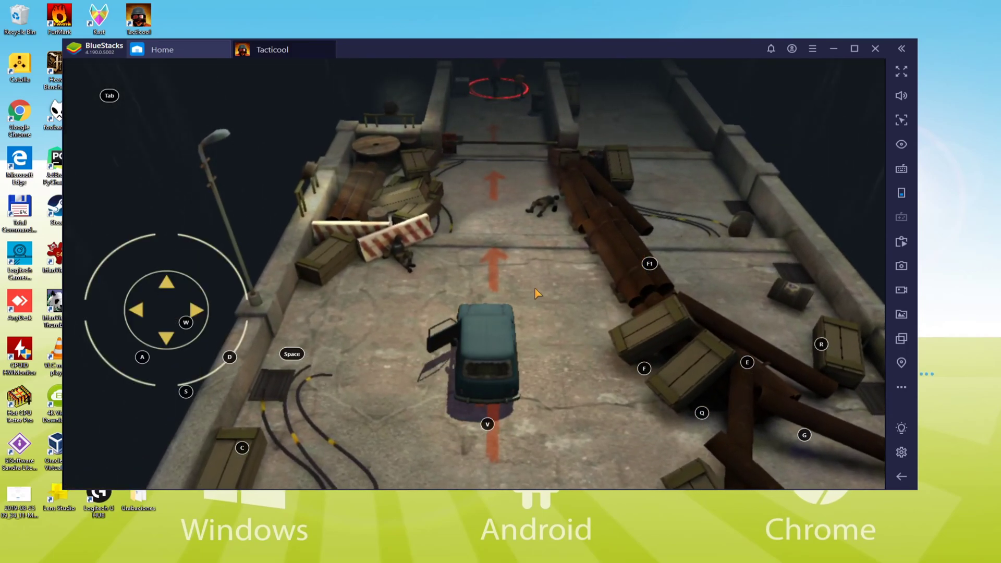
{"action": "key", "text": "d"}
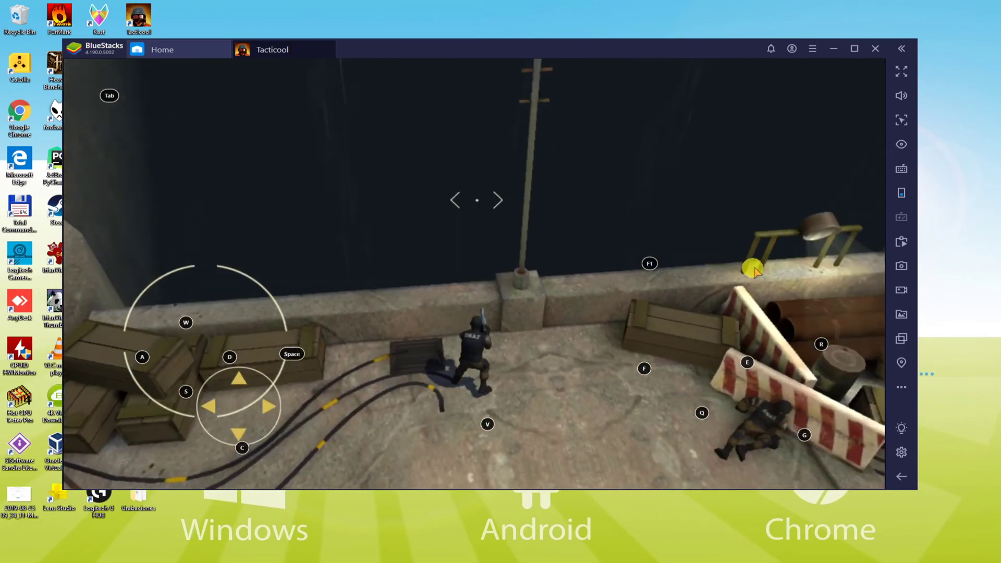
{"action": "key", "text": "d"}
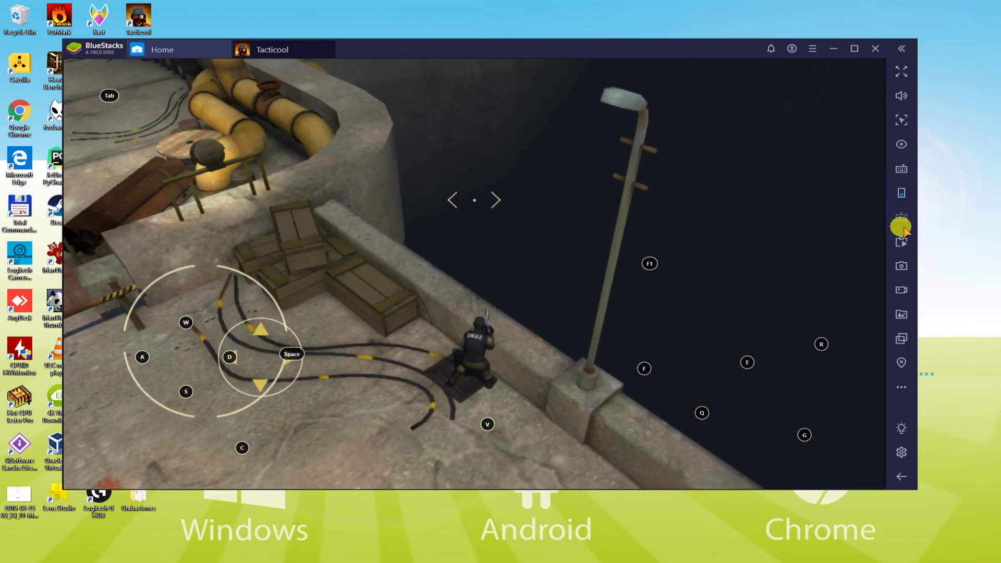